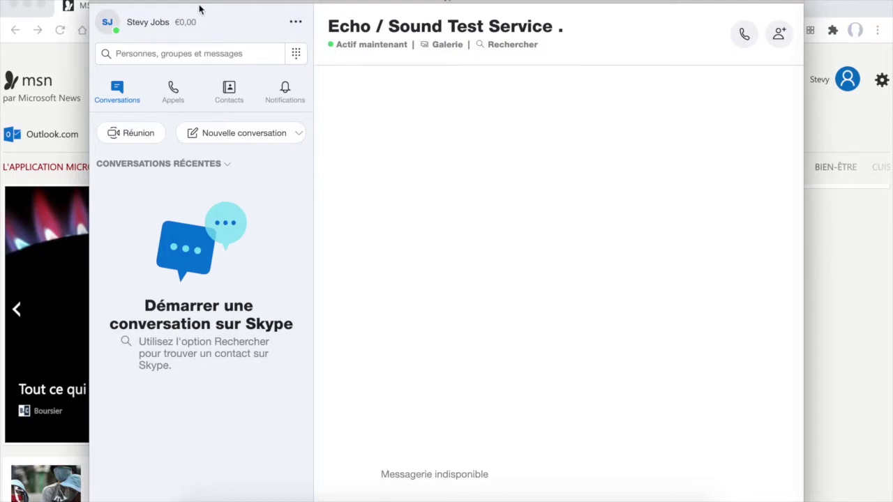
# Open the Skype settings.
pyautogui.click(298, 25)
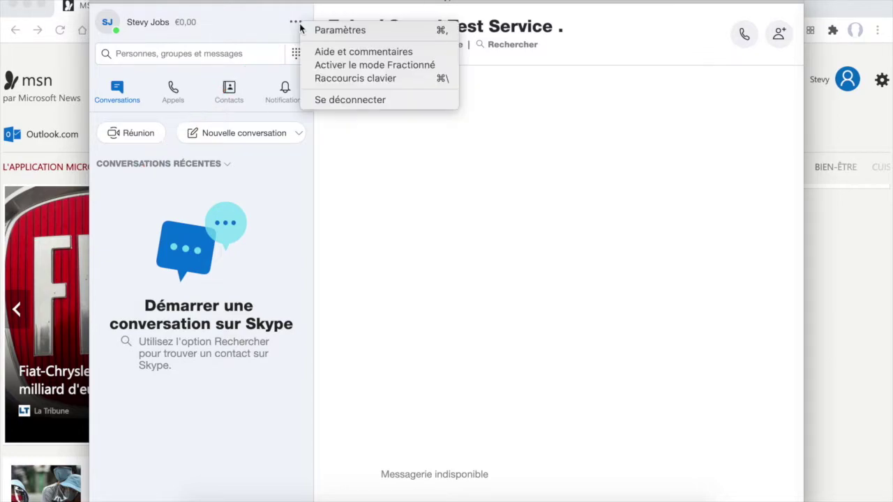
pyautogui.click(397, 30)
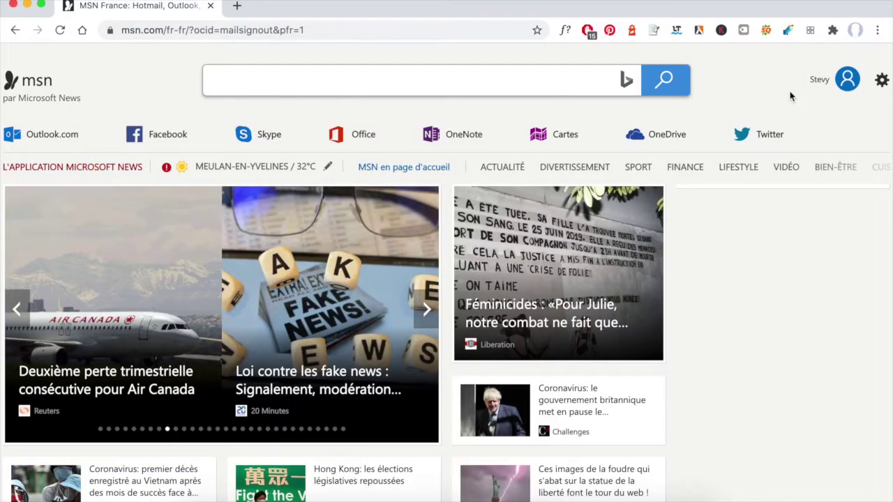
# Check the name and e-mail of the Microsoft account signed in on the MSN site.
pyautogui.click(830, 82)
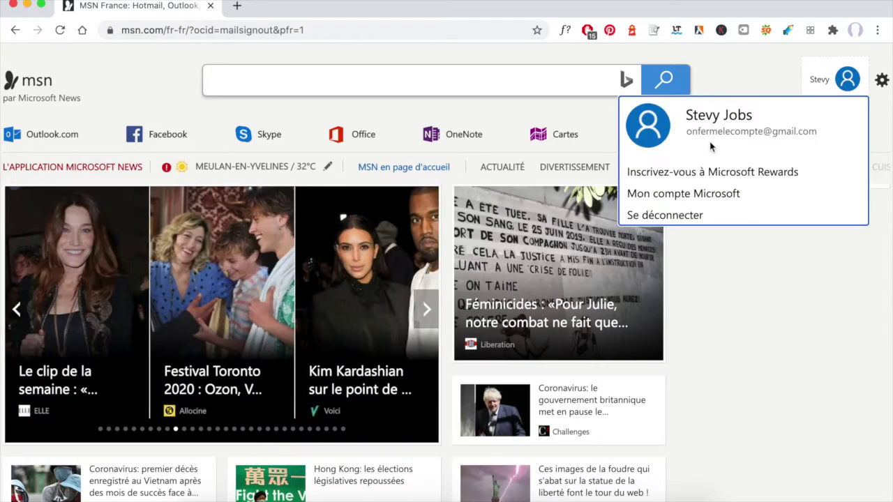
pyautogui.moveTo(816, 134); pyautogui.dragTo(685, 110)
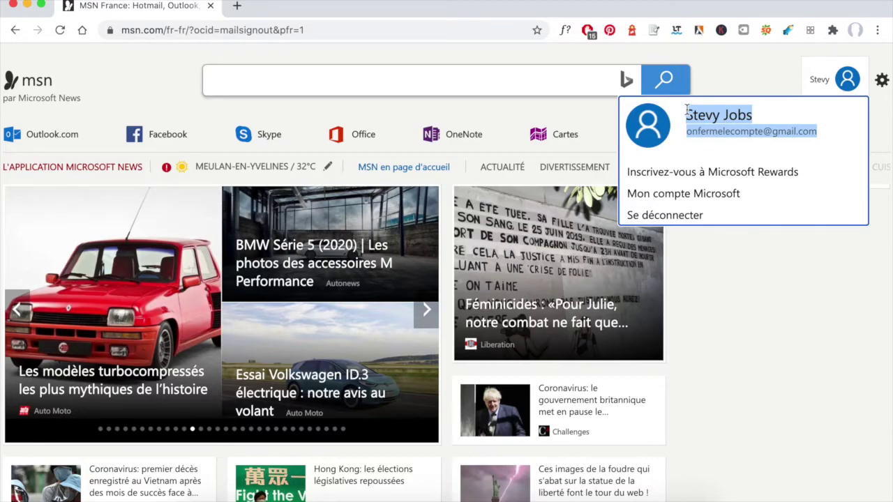
pyautogui.click(767, 72)
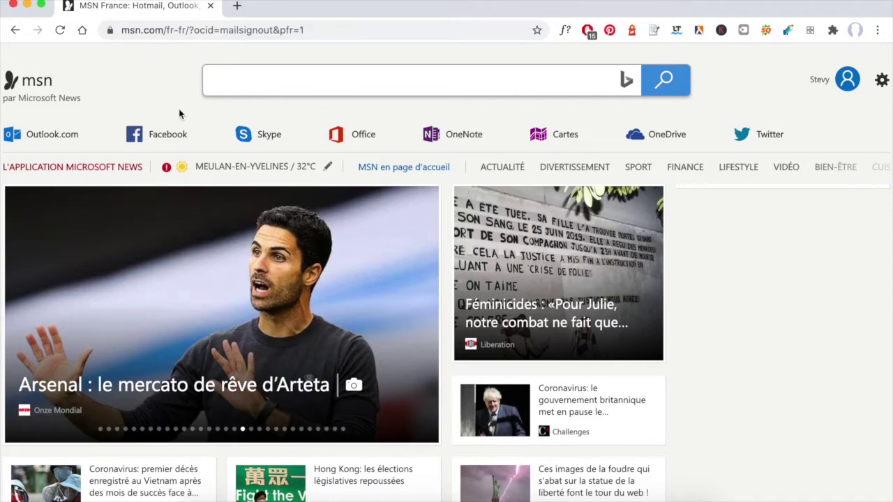
pyautogui.moveTo(79, 143)
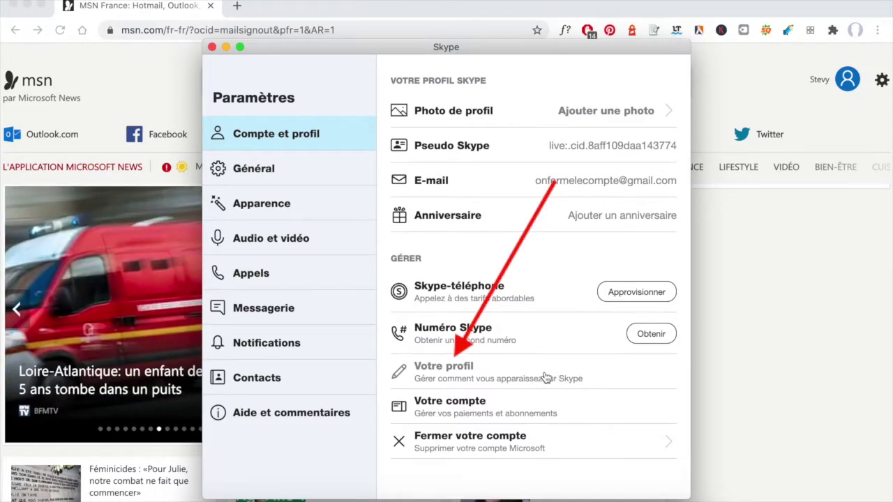
# Open the online Skype profile from the account settings and disable "Afficher dans les résultats de recherche et les suggestions".
pyautogui.click(546, 377)
pyautogui.scroll(-1, 546, 377)
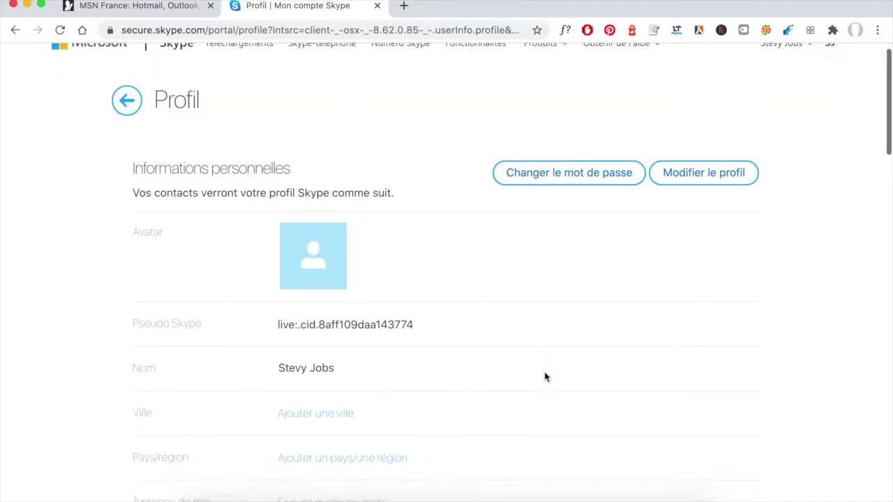
pyautogui.scroll(-10, 546, 377)
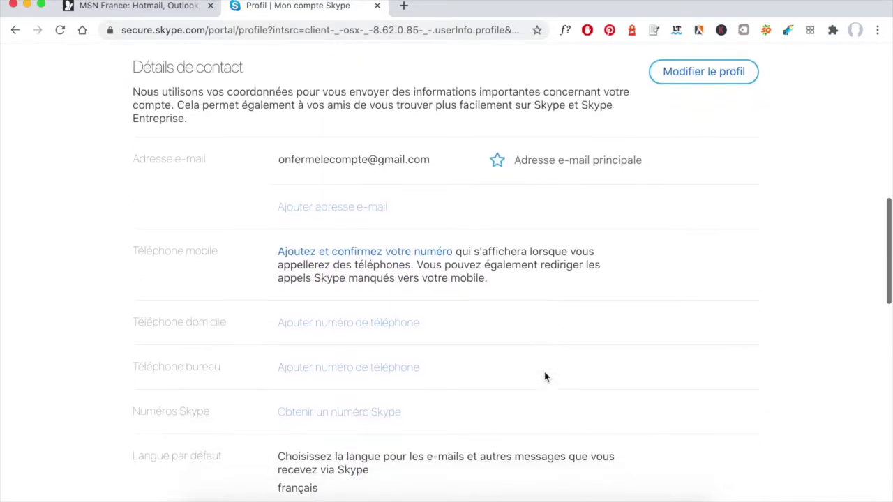
pyautogui.scroll(-5, 547, 377)
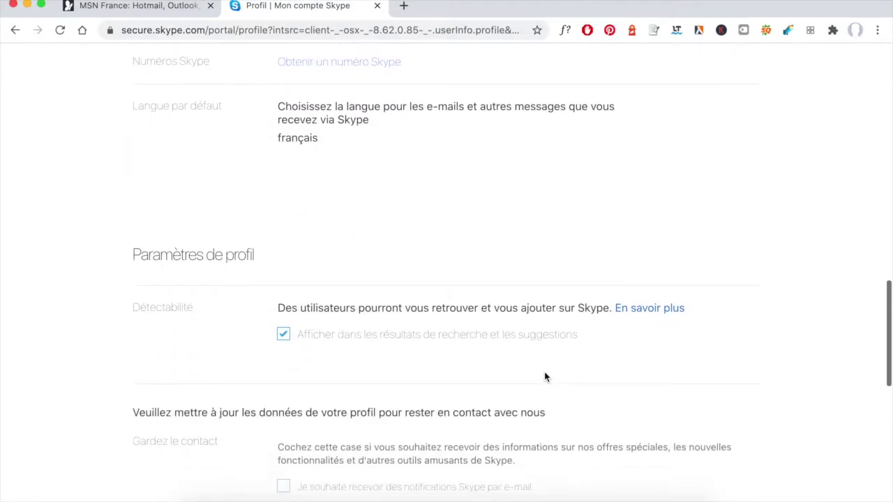
pyautogui.click(284, 335)
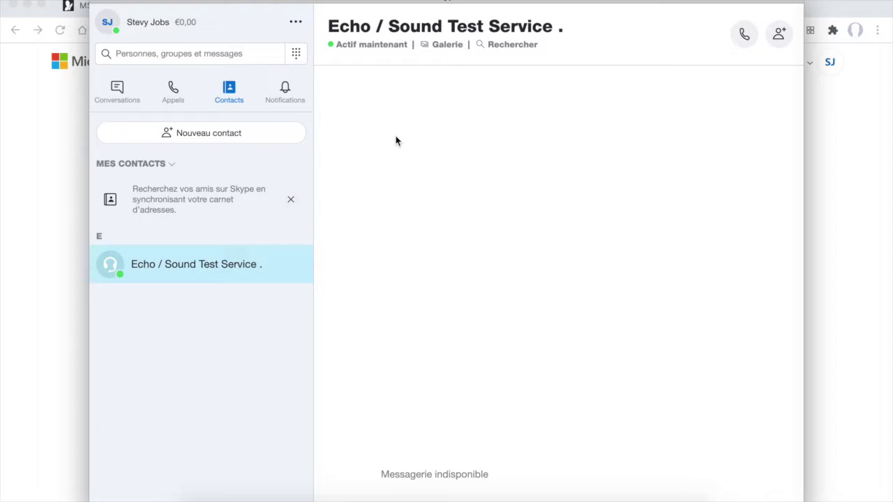
# Turn off "Apparaître dans les résultats de recherche" in the Confidentialité settings of the Skype desktop app.
pyautogui.click(296, 23)
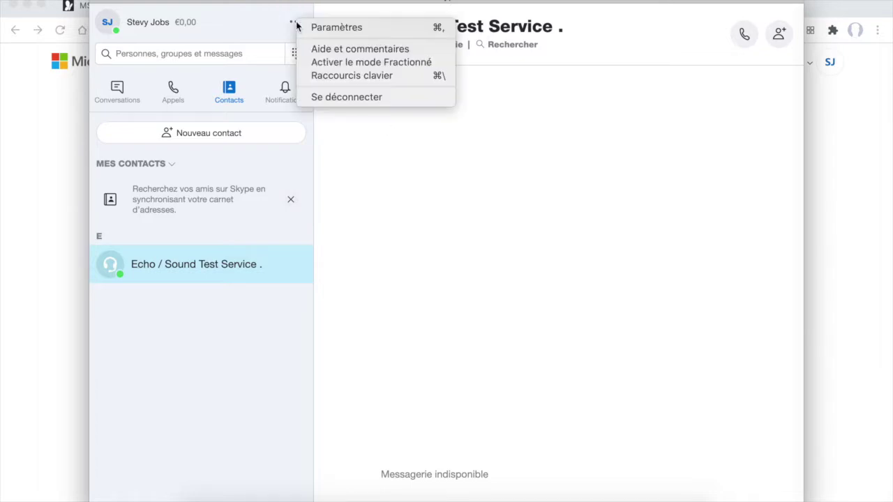
pyautogui.click(327, 26)
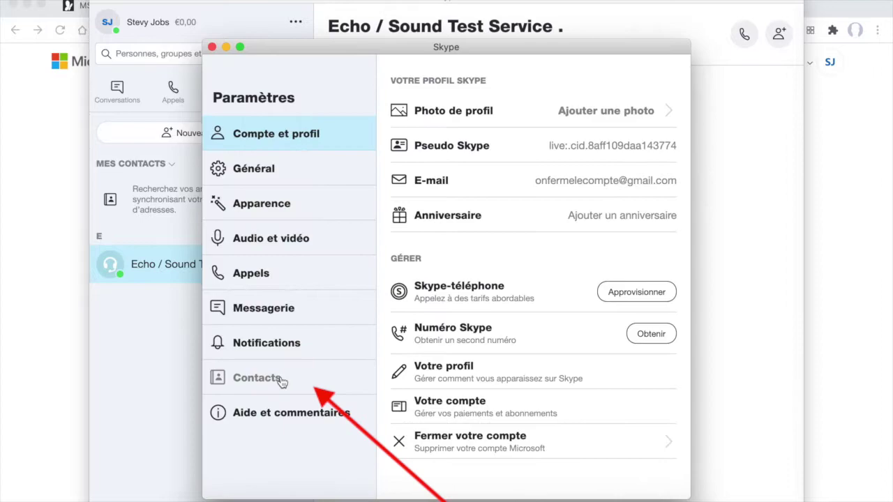
pyautogui.click(282, 380)
pyautogui.click(503, 187)
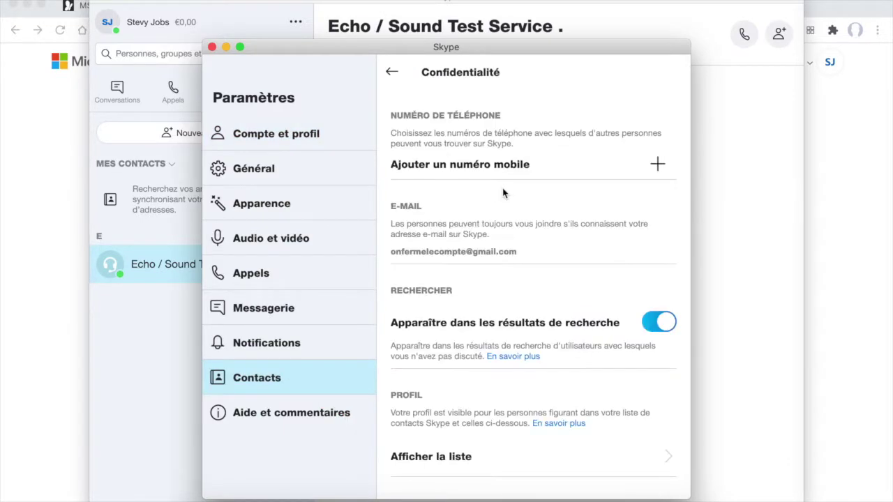
pyautogui.click(658, 322)
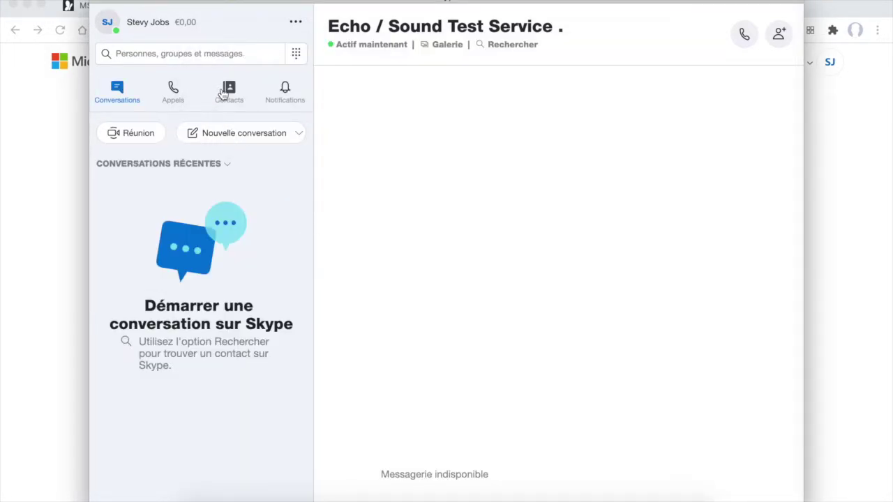
# View the contacts list and open "Fermer votre compte" from the account and profile settings.
pyautogui.click(223, 93)
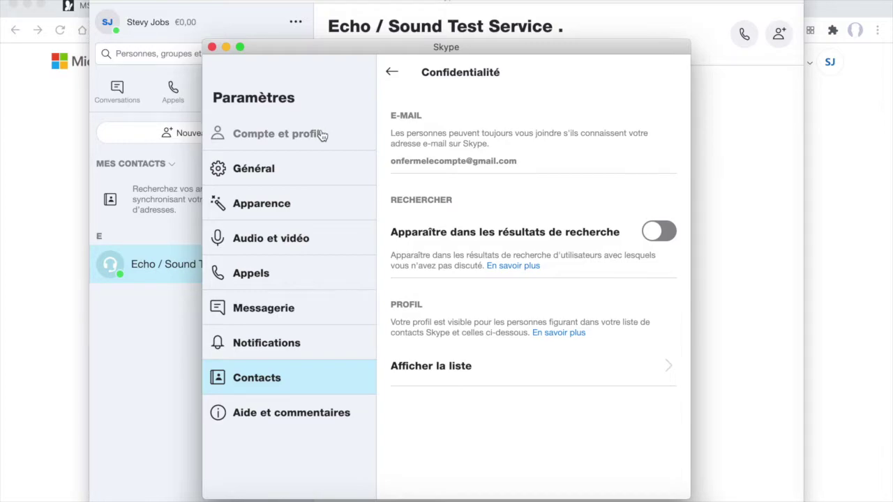
pyautogui.click(296, 140)
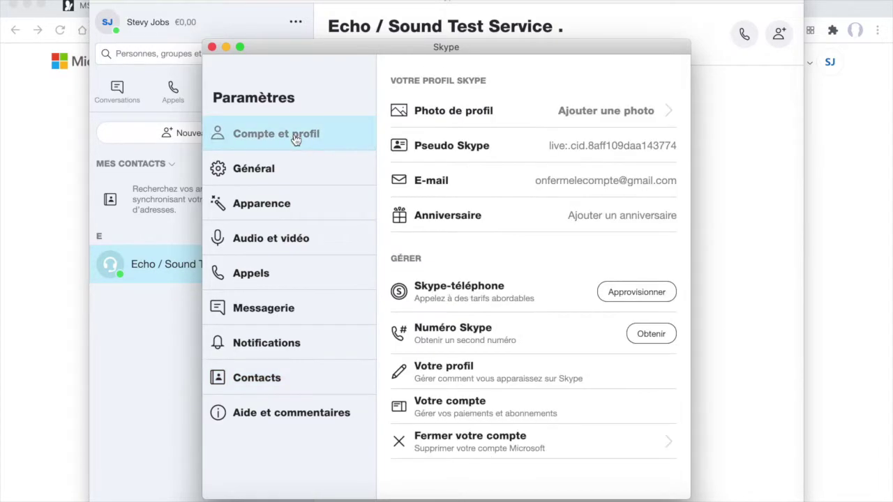
pyautogui.click(562, 450)
pyautogui.click(439, 239)
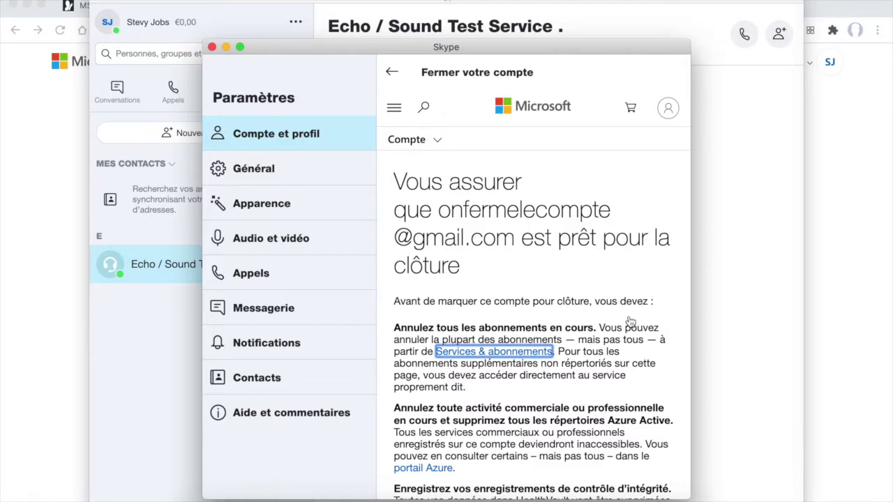
# Review the preparations required before closing the account and continue to the closure confirmation page.
pyautogui.scroll(-5, 630, 321)
pyautogui.scroll(-3, 630, 321)
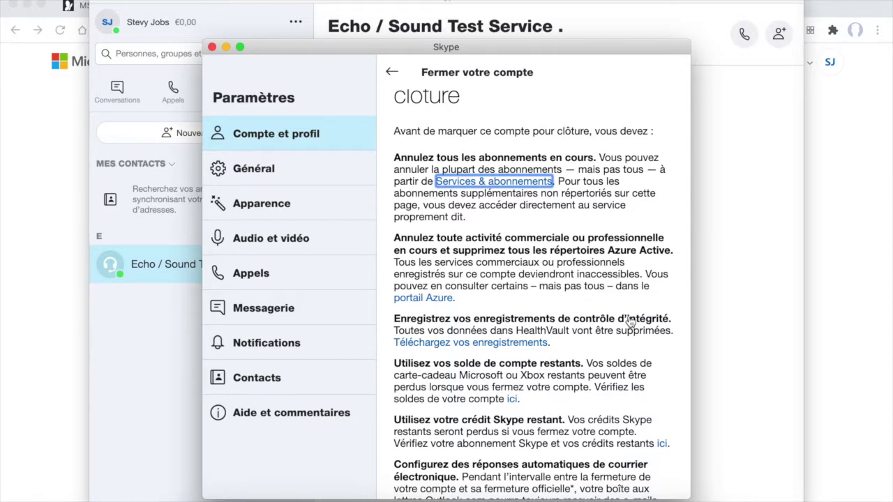
pyautogui.scroll(-10, 630, 321)
pyautogui.click(390, 360)
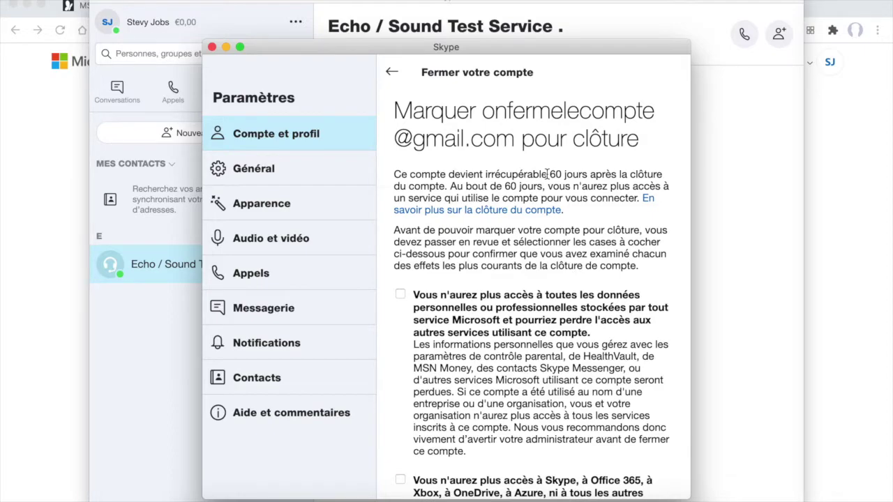
# Tick every acknowledgment of the account closure effects, including the confirmation about the 60-day recovery period.
pyautogui.click(402, 294)
pyautogui.scroll(-4, 403, 293)
pyautogui.click(401, 352)
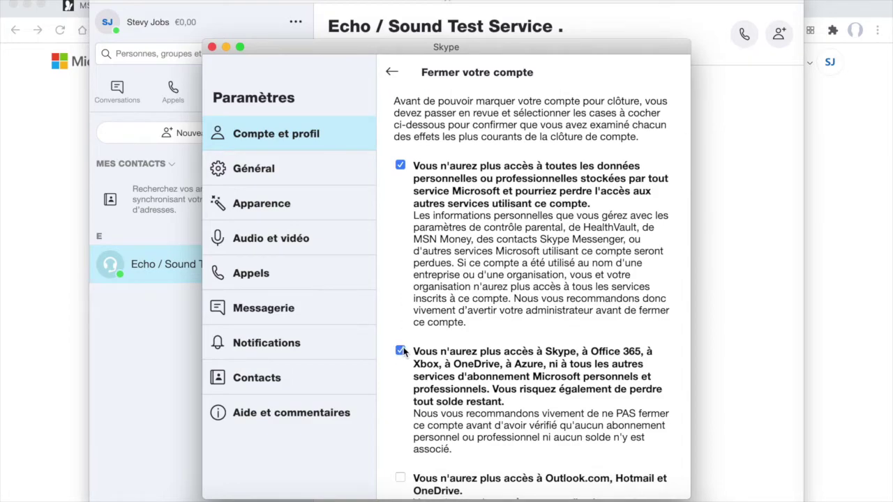
pyautogui.scroll(-3, 402, 353)
pyautogui.click(401, 377)
pyautogui.click(401, 443)
pyautogui.scroll(-5, 401, 432)
pyautogui.click(401, 419)
pyautogui.scroll(-4, 402, 419)
pyautogui.click(401, 404)
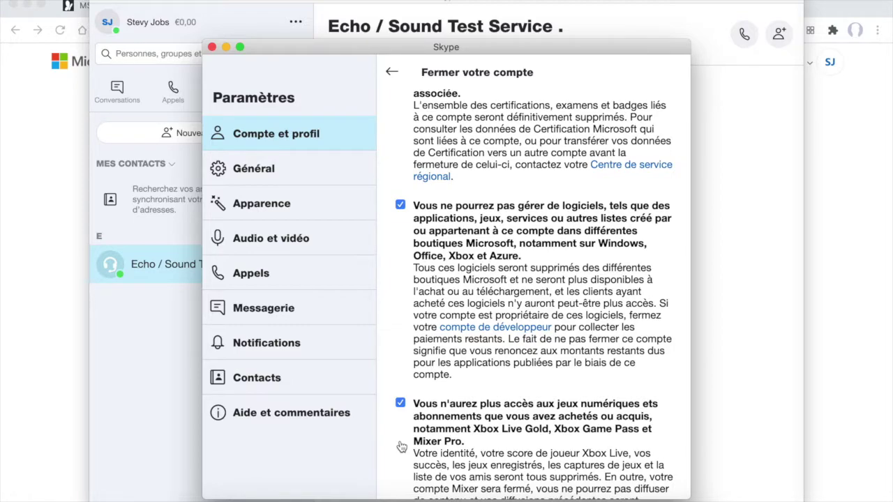
pyautogui.scroll(-15, 402, 447)
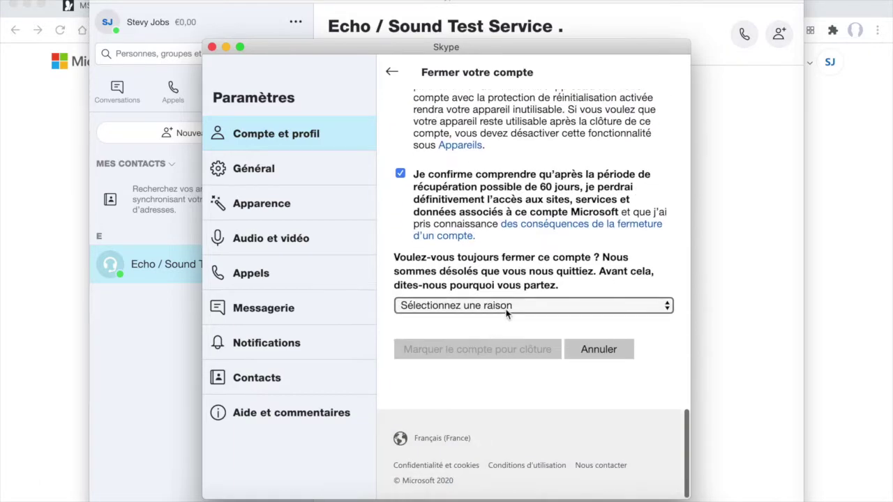
# Choose "Je ne veux plus de compte Microsoft" as the closure reason and mark the account for closure.
pyautogui.click(515, 307)
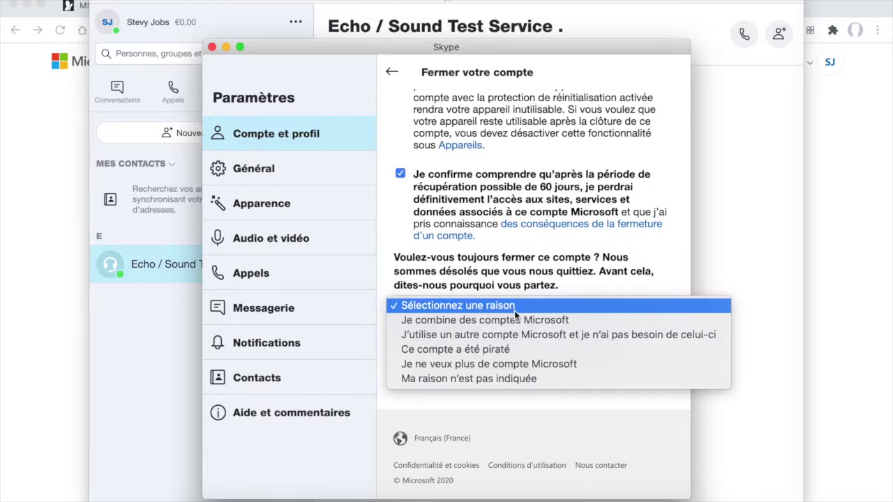
pyautogui.click(516, 364)
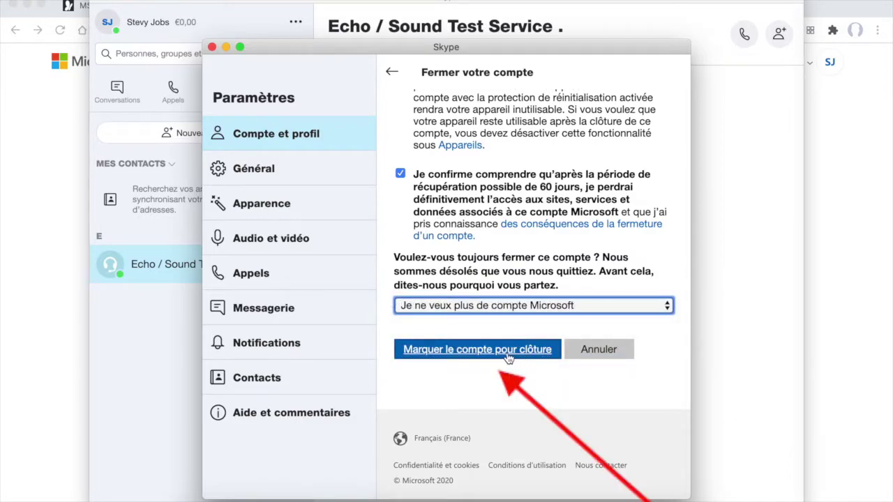
pyautogui.click(500, 355)
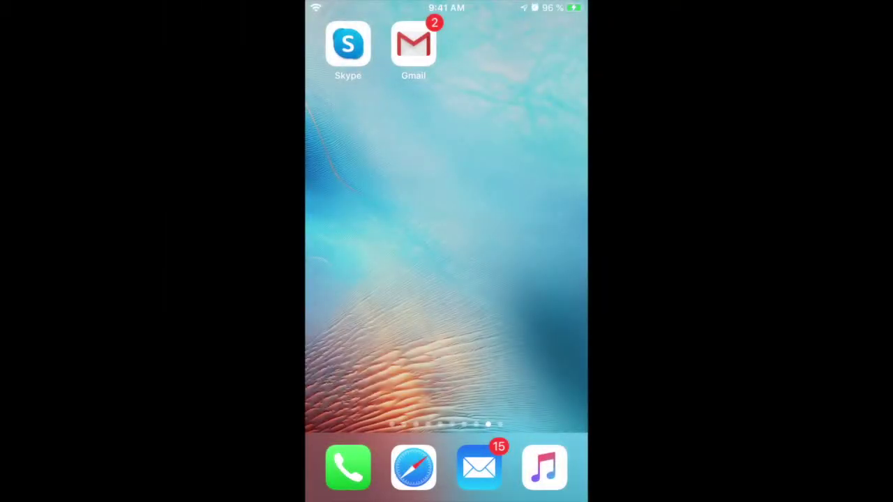
# Switch to the Skype mobile app and open "Fermer votre compte" in the Compte et profil settings.
pyautogui.click(348, 44)
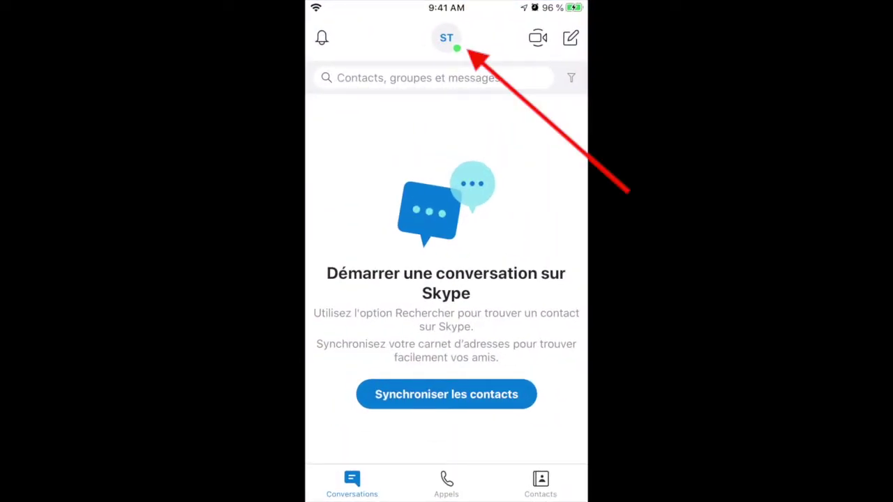
pyautogui.click(446, 38)
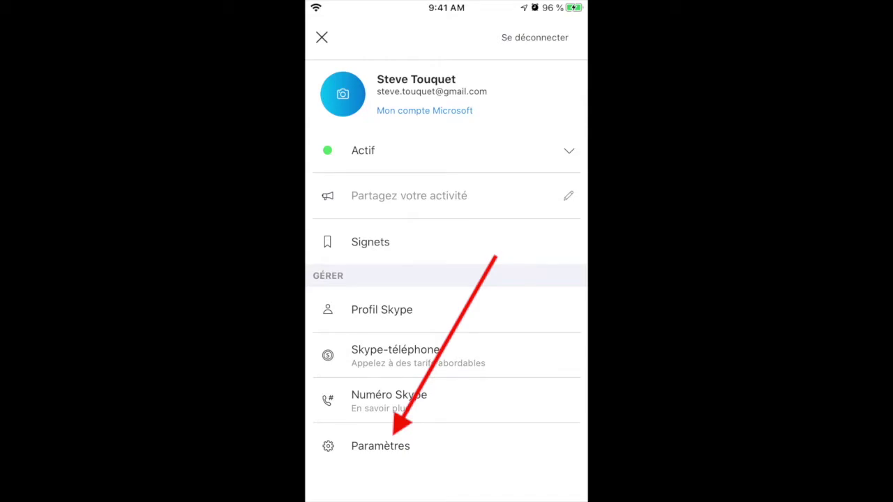
pyautogui.click(380, 445)
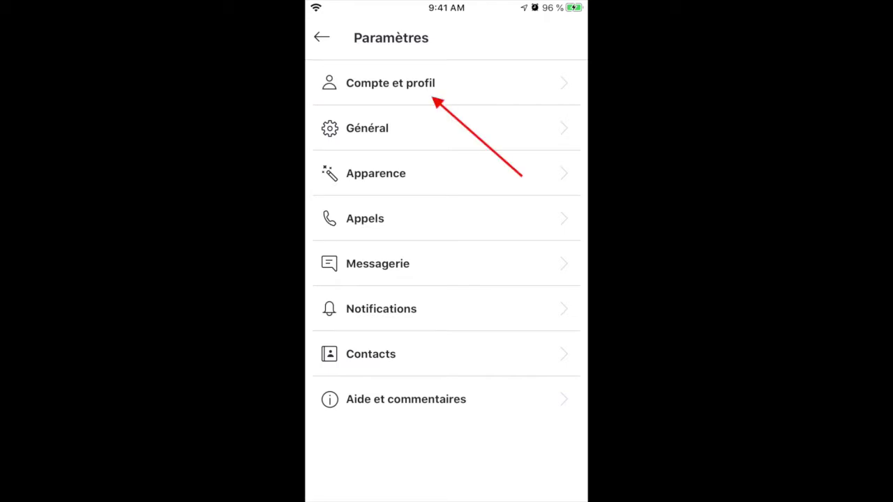
pyautogui.click(390, 83)
pyautogui.scroll(-2, 447, 279)
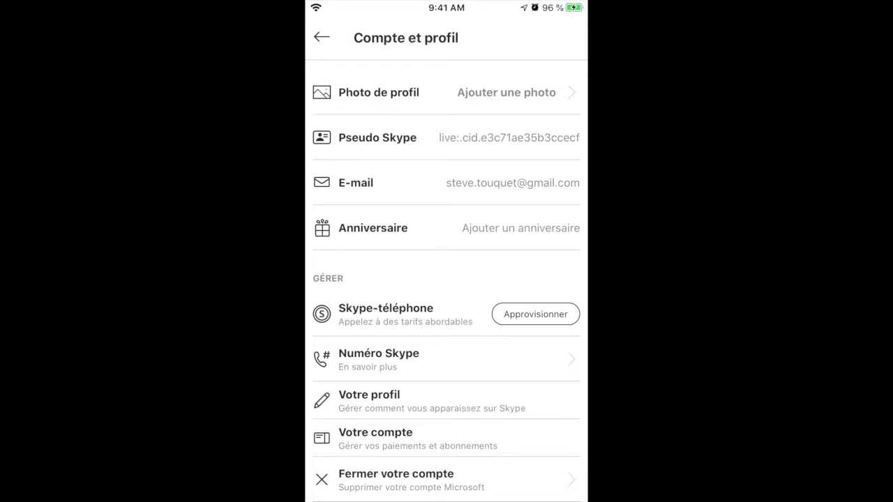
pyautogui.click(396, 480)
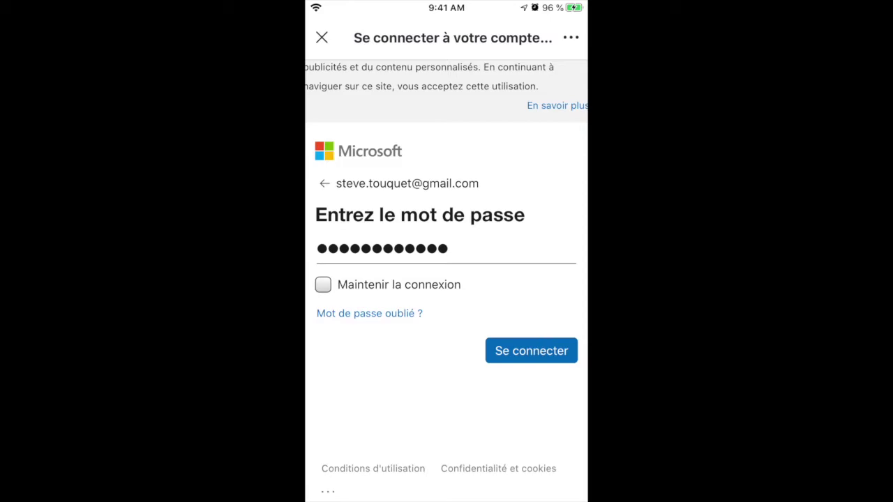
# Sign in with the Microsoft account password and copy the security code from the Microsoft message in Gmail.
pyautogui.click(531, 351)
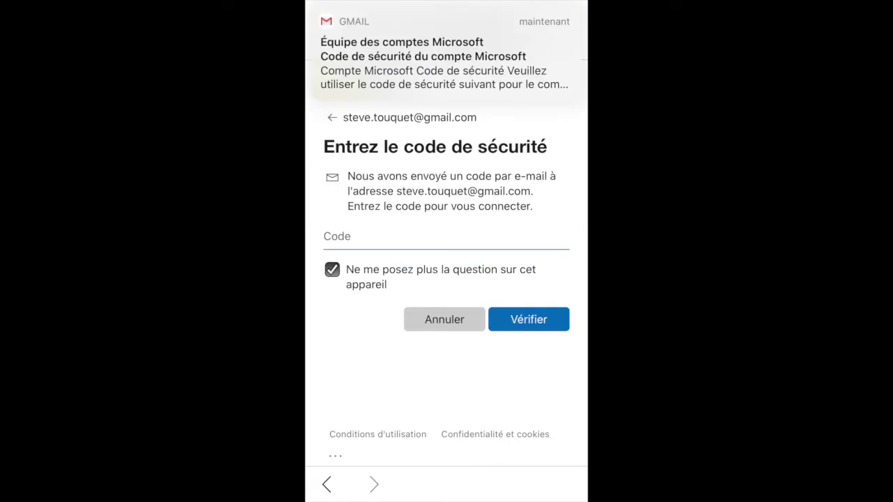
pyautogui.click(444, 63)
pyautogui.doubleClick(443, 306)
pyautogui.hotkey('ctrl', 'c')
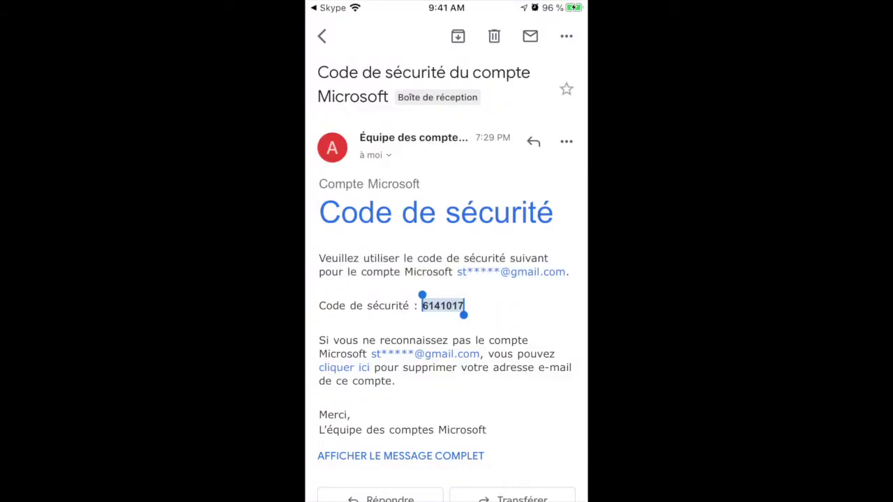
# Return to Skype, paste the security code into the Code field and verify it.
pyautogui.press('super')
pyautogui.click(350, 44)
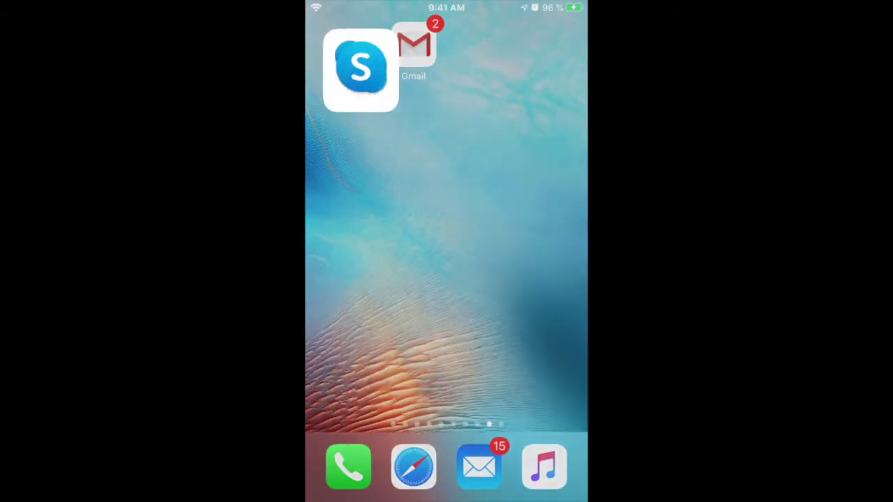
pyautogui.click(329, 183)
pyautogui.click(422, 147)
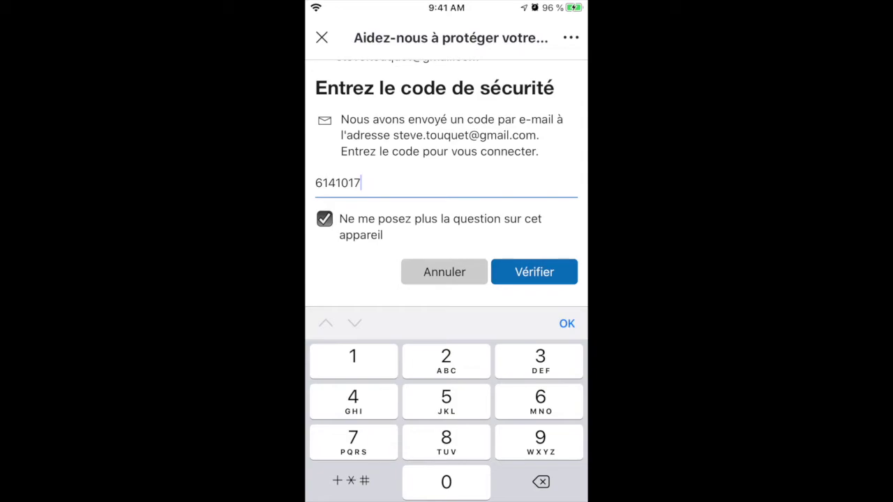
pyautogui.click(533, 271)
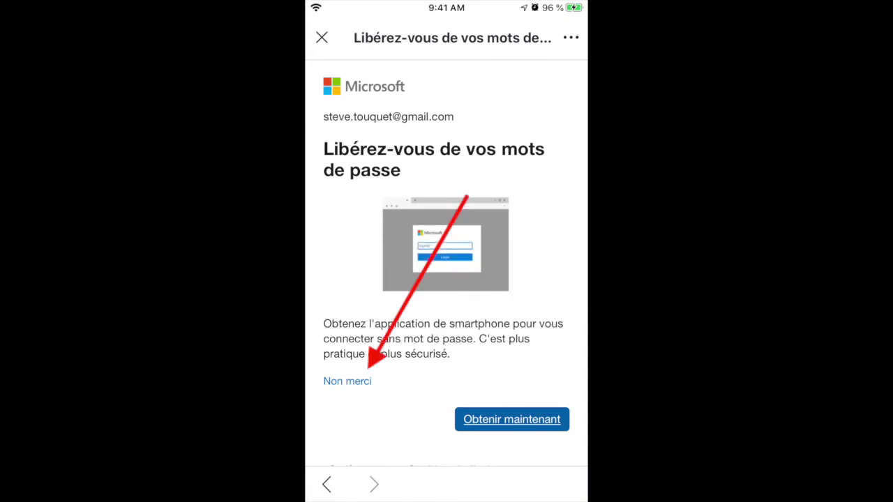
# Decline the passwordless sign-in offer and continue past the page of account closure prerequisites.
pyautogui.click(347, 381)
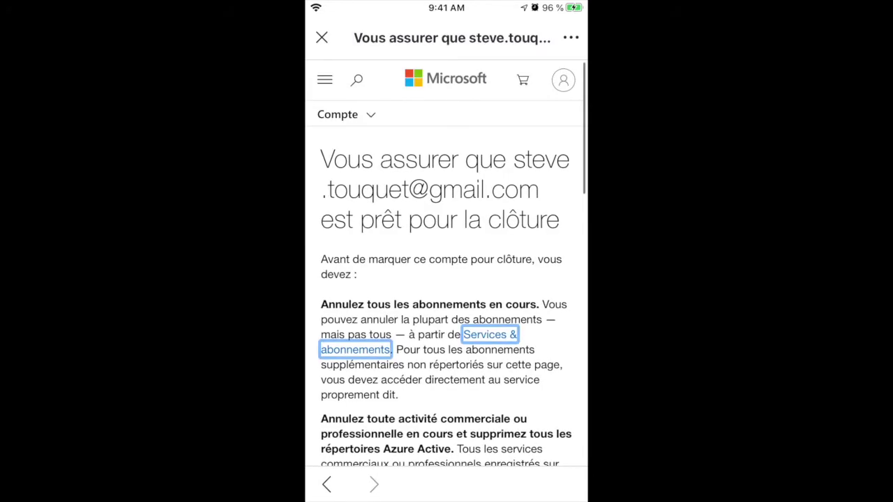
pyautogui.scroll(-5, 446, 265)
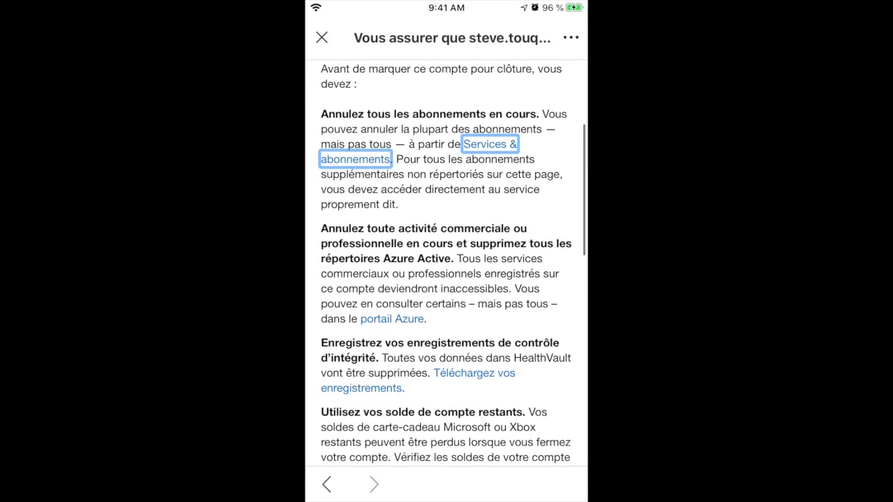
pyautogui.scroll(2, 447, 265)
pyautogui.scroll(-8, 447, 265)
pyautogui.scroll(-7, 446, 265)
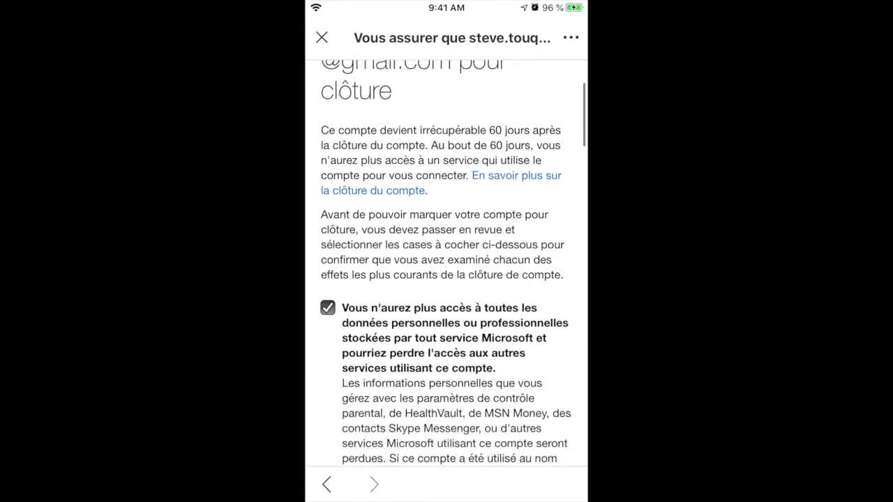
# Tick every account closure consequence, including the confirmation of permanent access loss after the 60-day recovery period.
pyautogui.scroll(-3, 447, 265)
pyautogui.scroll(-5, 447, 265)
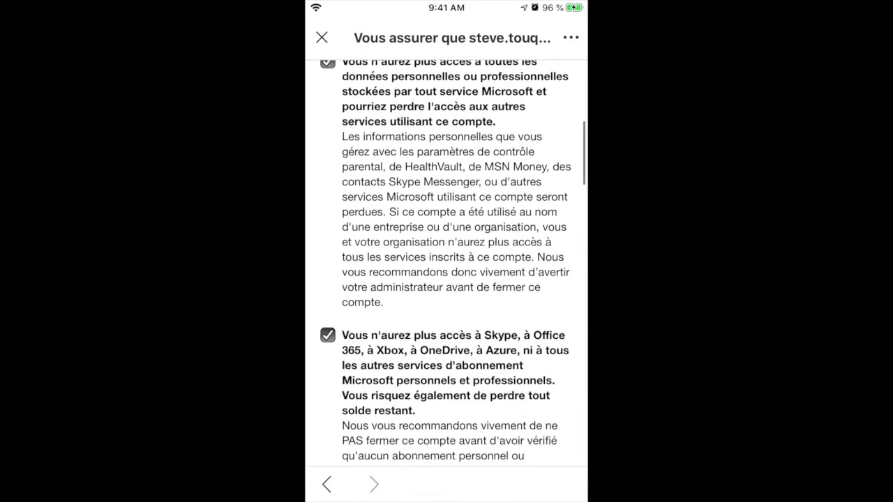
pyautogui.click(327, 229)
pyautogui.click(328, 229)
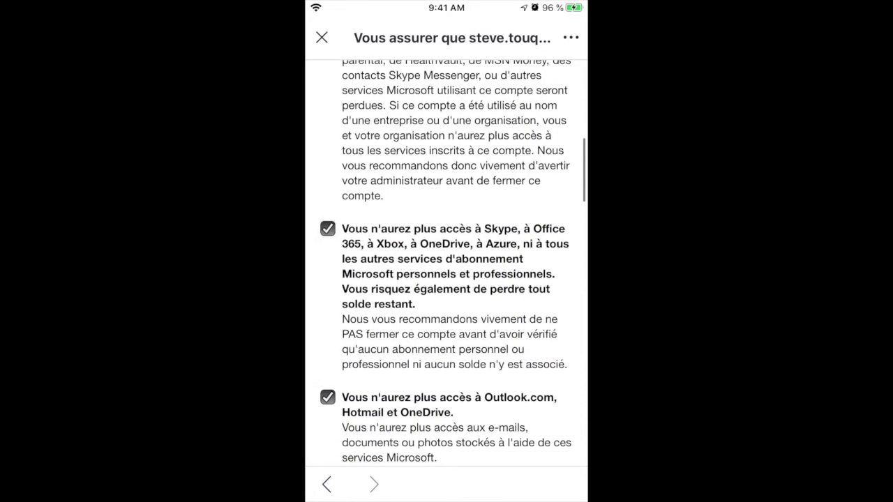
pyautogui.scroll(-4, 446, 265)
pyautogui.scroll(-3, 447, 265)
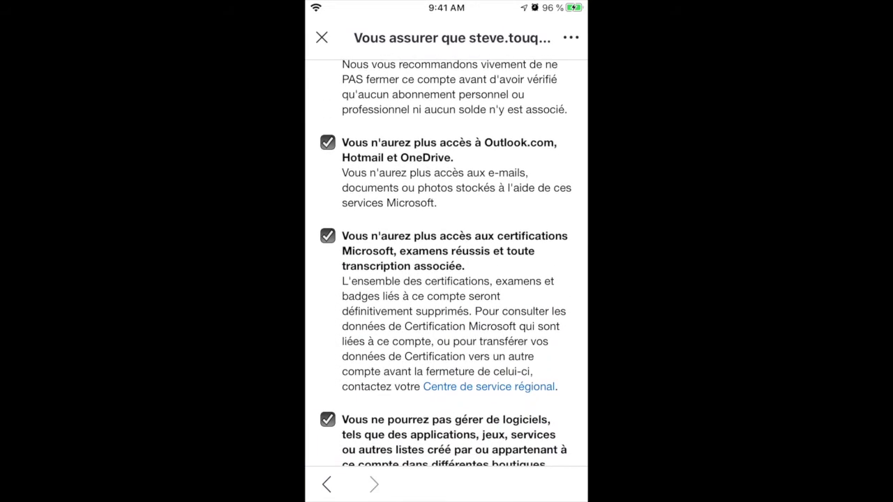
pyautogui.scroll(-6, 447, 265)
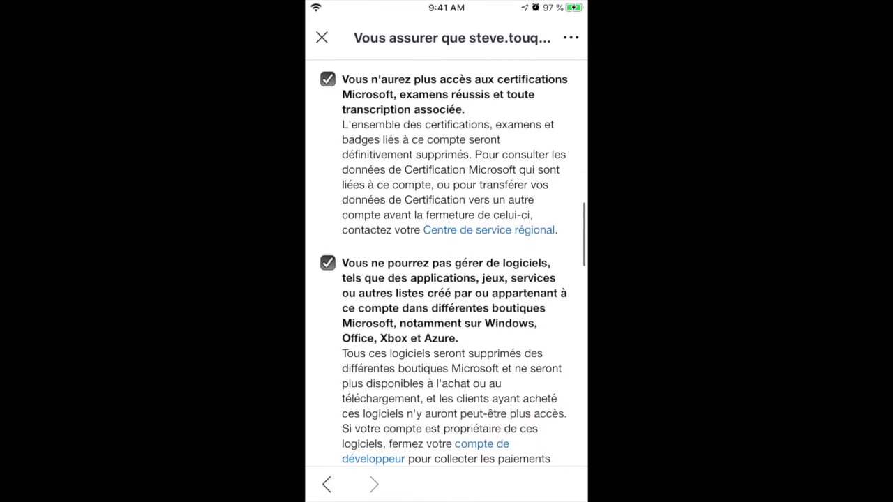
pyautogui.scroll(-5, 447, 265)
pyautogui.scroll(-2, 447, 265)
pyautogui.scroll(-15, 446, 265)
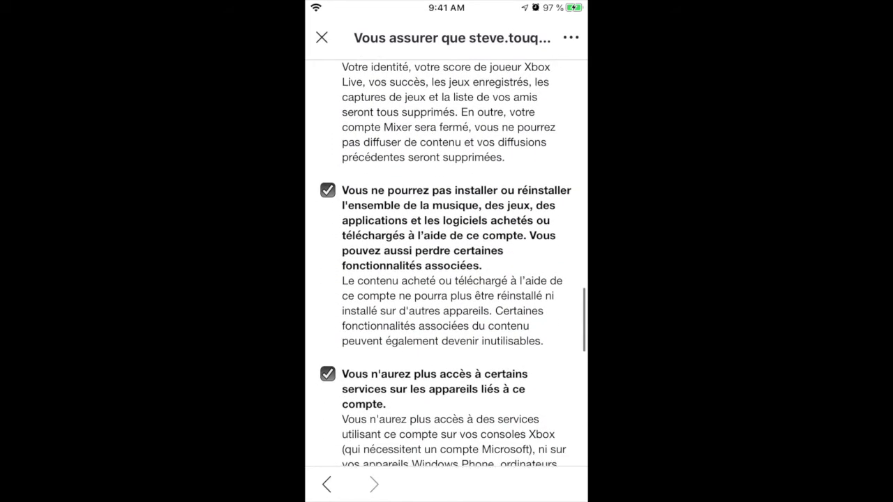
pyautogui.scroll(-3, 447, 265)
pyautogui.click(327, 290)
# Set the mobile closure form's reason to "Je ne veux plus de compte Microsoft".
pyautogui.click(443, 459)
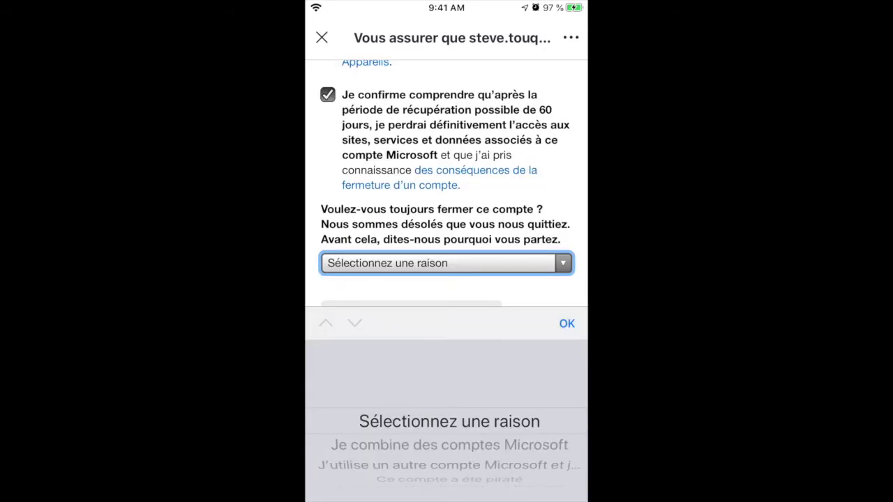
pyautogui.scroll(-3, 450, 418)
pyautogui.scroll(-1, 449, 419)
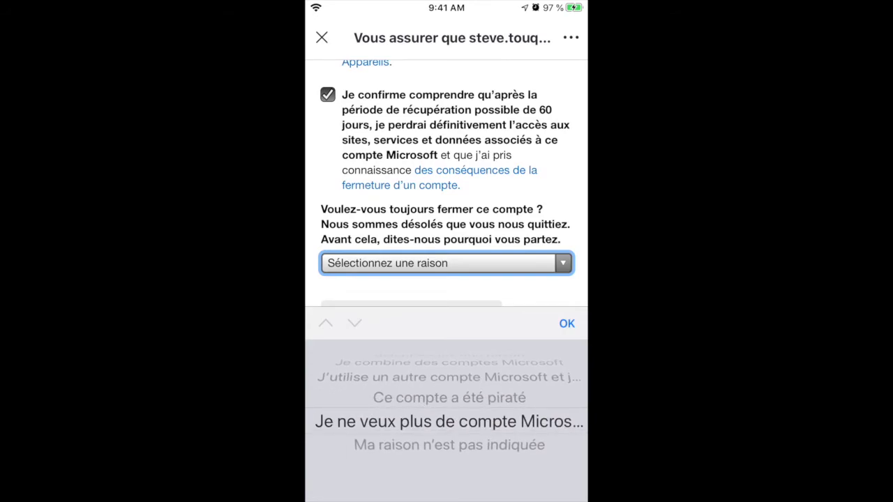
pyautogui.click(567, 323)
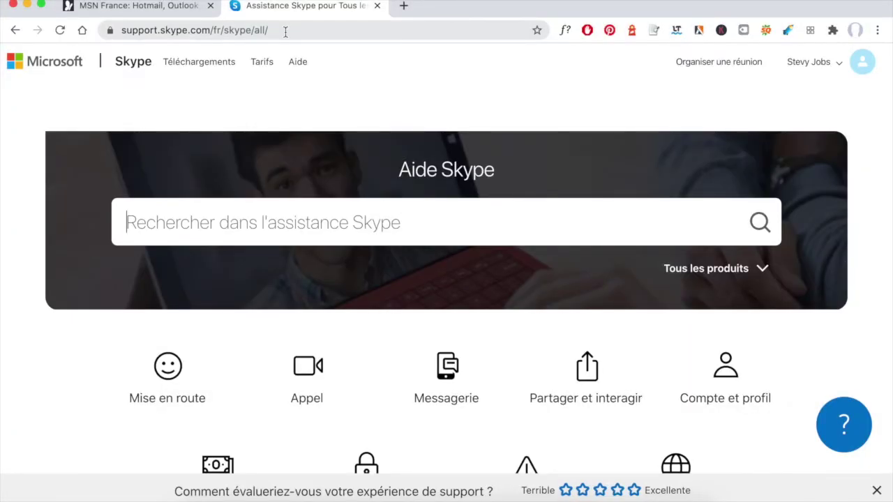
# Switch to Chrome and, from the Skype help page support.skype.com/fr/skype/all/, open "Nous contacter" to view the list of problems.
pyautogui.click(285, 32)
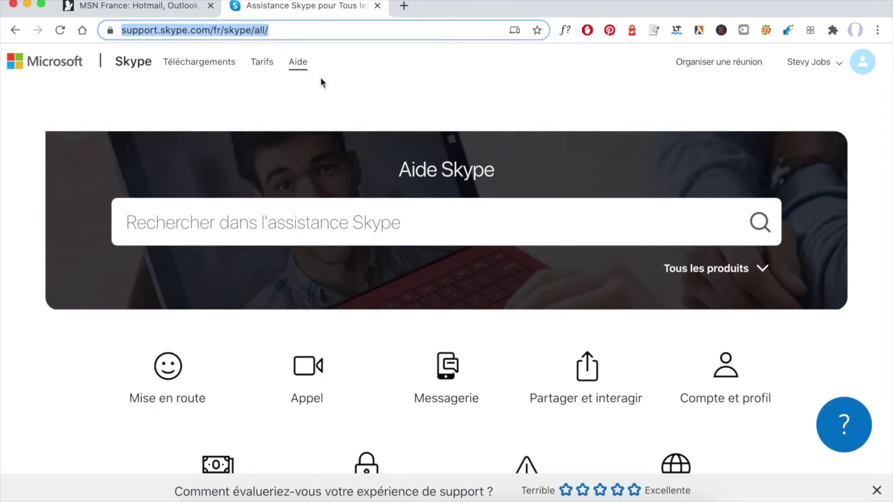
pyautogui.scroll(-1, 343, 112)
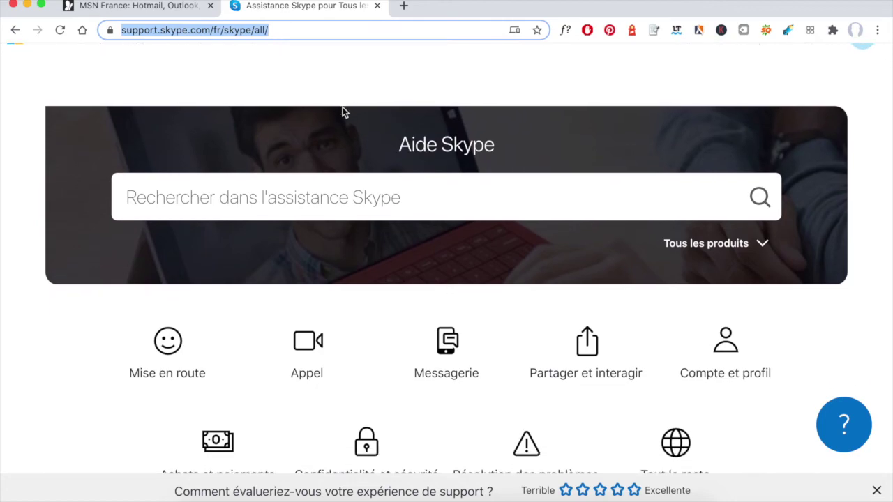
pyautogui.press('Right')
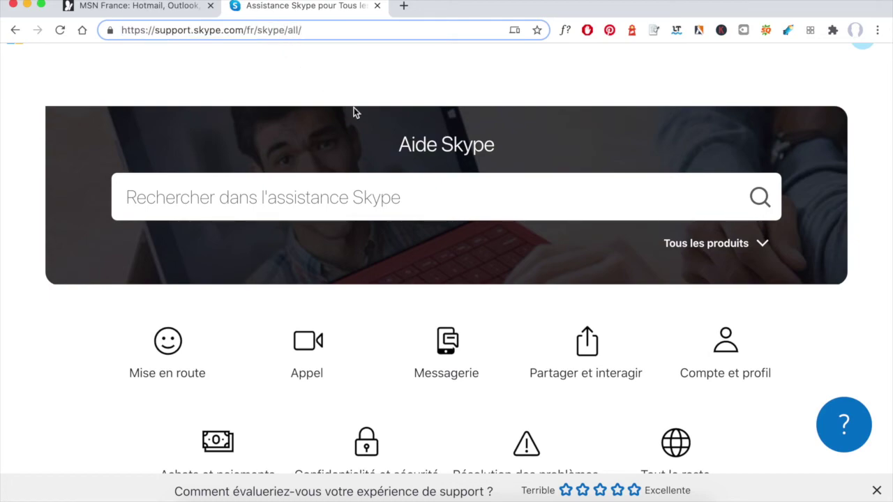
pyautogui.scroll(1, 370, 140)
pyautogui.scroll(-20, 385, 168)
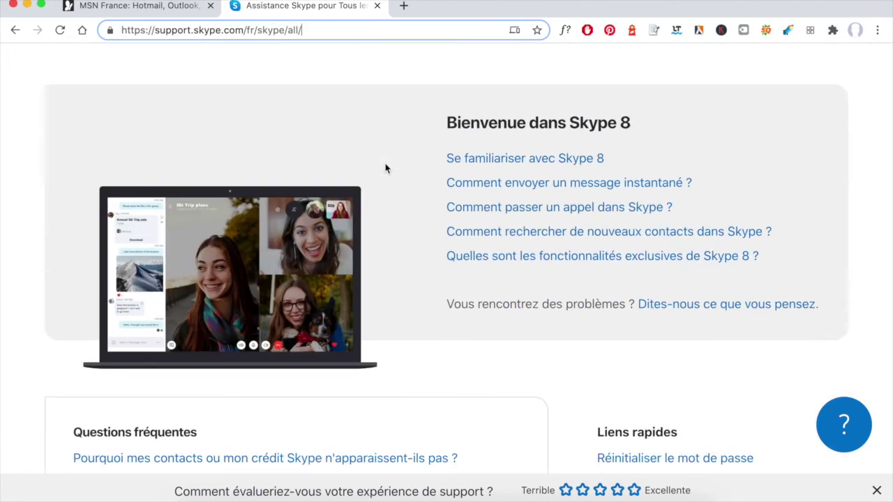
pyautogui.scroll(2, 385, 167)
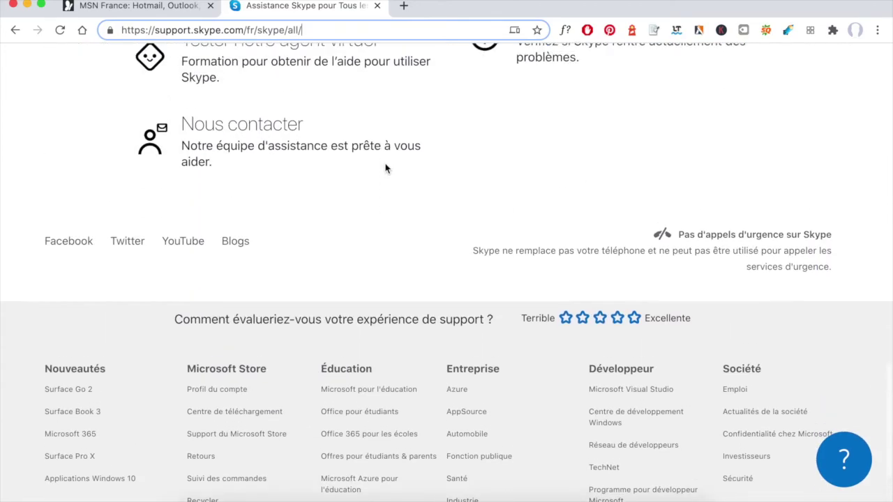
pyautogui.click(385, 167)
pyautogui.scroll(-2, 321, 195)
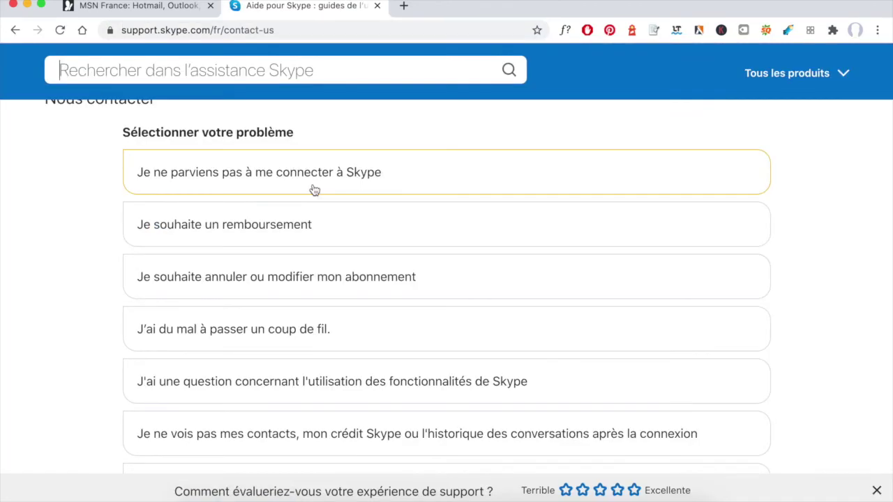